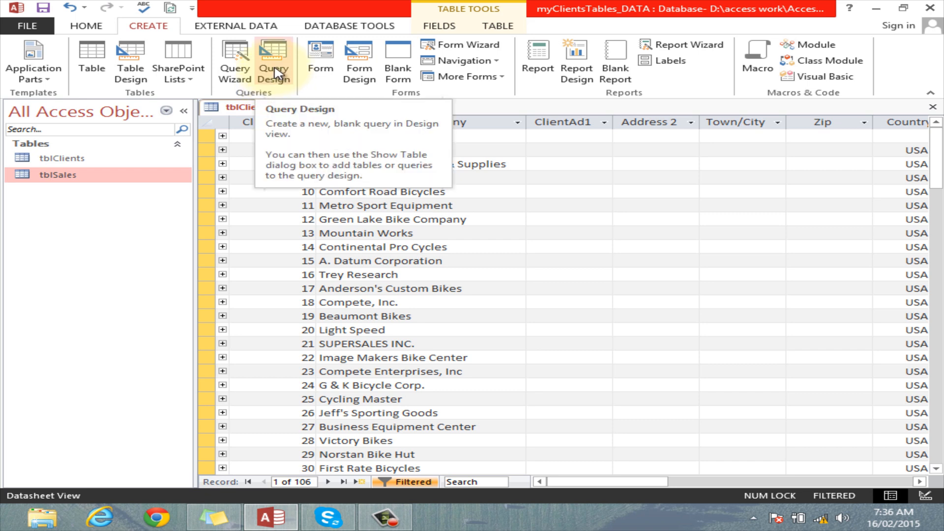
- Create a blank query in Design View and add only the tblClients table to it
{"action": "left_click", "coordinate": [276, 72]}
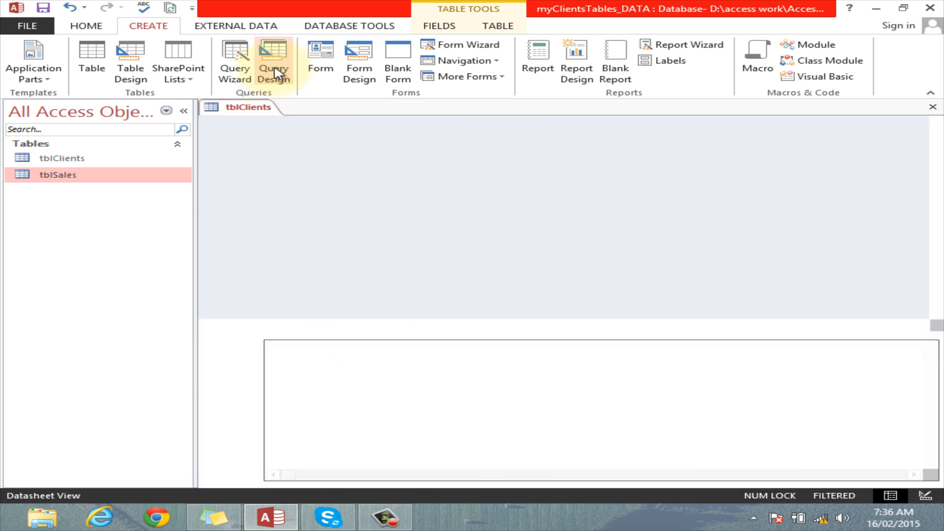
{"action": "left_click_drag", "start_coordinate": [528, 298], "coordinate": [577, 177]}
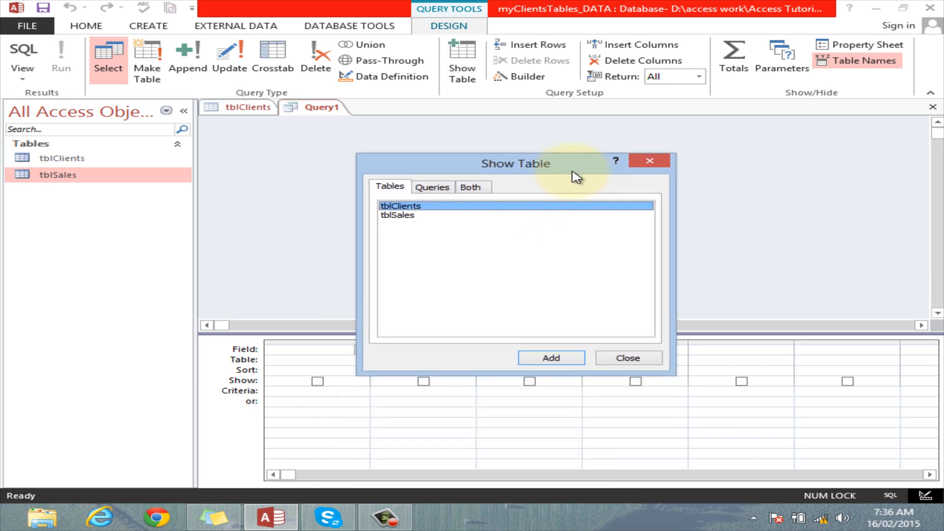
{"action": "left_click", "coordinate": [403, 216]}
{"action": "left_click", "coordinate": [404, 206]}
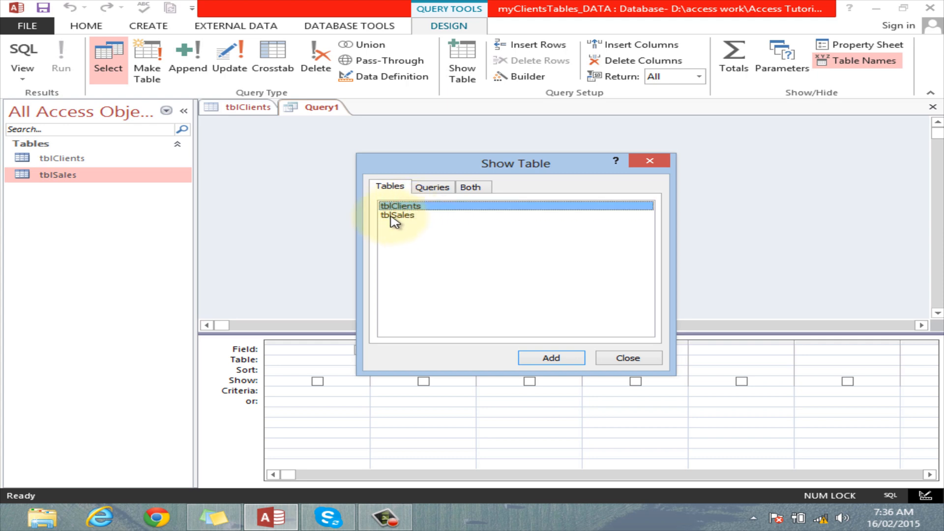
{"action": "left_click", "coordinate": [402, 215]}
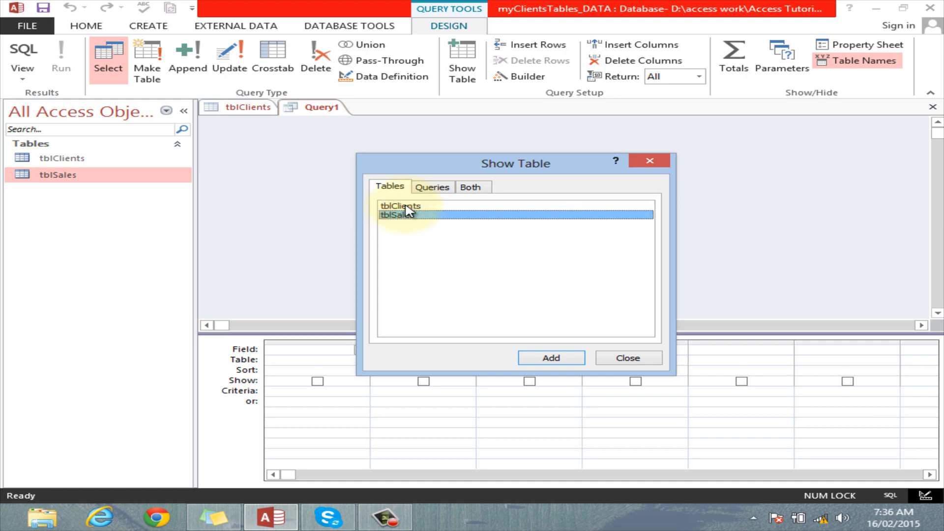
{"action": "left_click", "coordinate": [407, 206]}
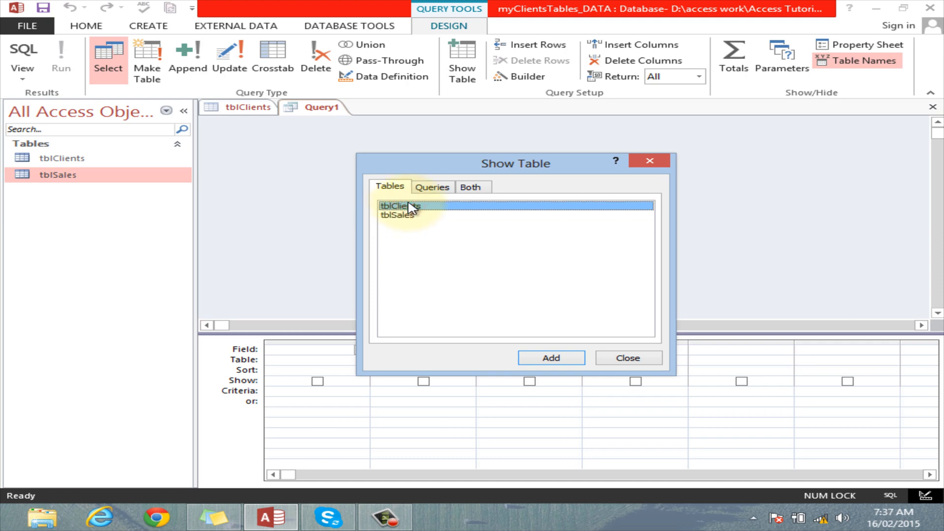
{"action": "left_click", "coordinate": [540, 357]}
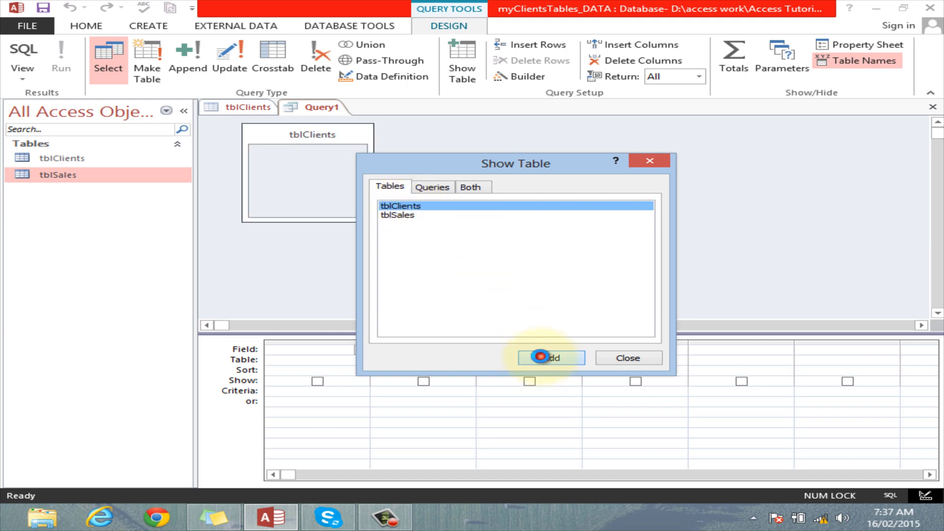
{"action": "left_click_drag", "start_coordinate": [438, 165], "coordinate": [553, 173]}
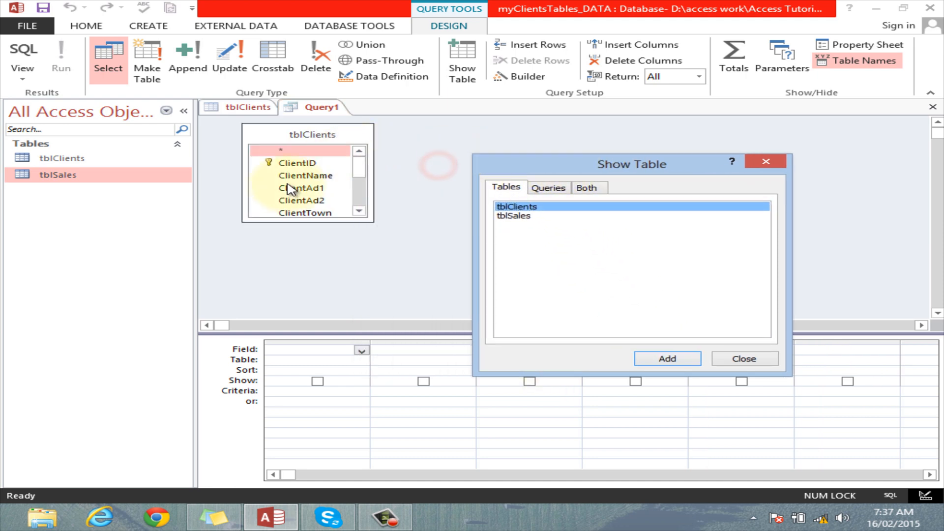
{"action": "left_click", "coordinate": [305, 219]}
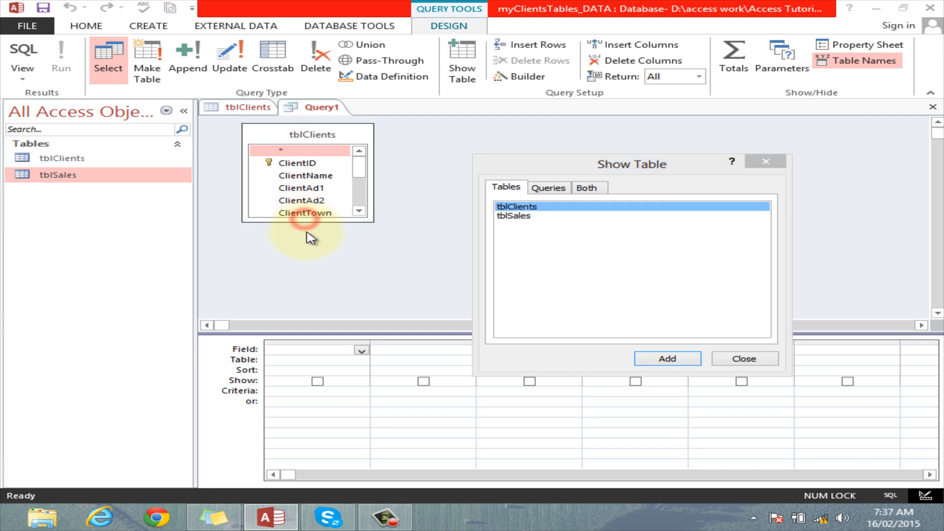
{"action": "left_click", "coordinate": [742, 360]}
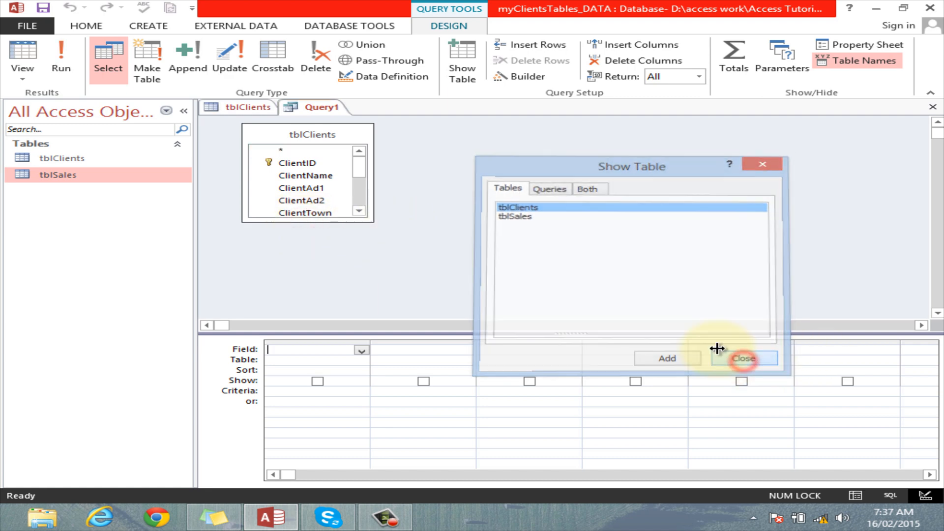
- Enlarge the query's table area and the tblClients field list until all its fields fit without scrolling
{"action": "left_click_drag", "start_coordinate": [337, 221], "coordinate": [326, 273]}
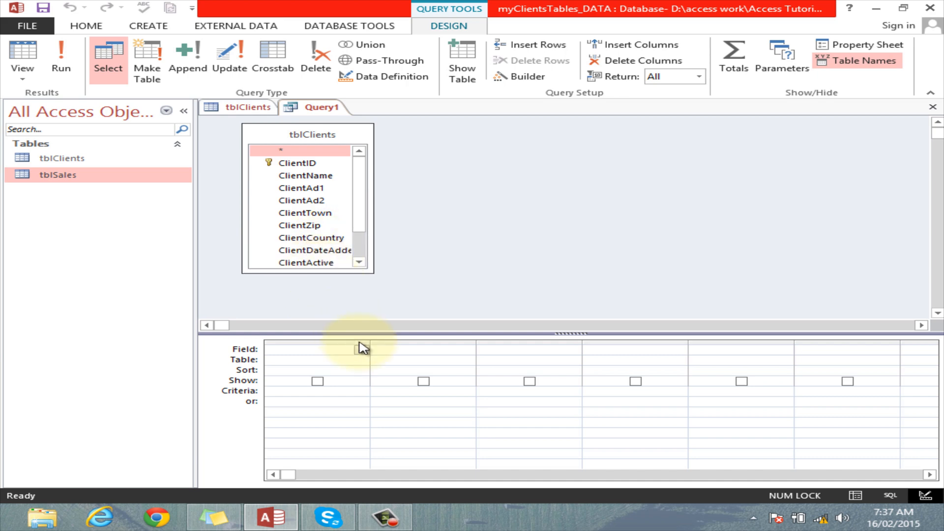
{"action": "left_click_drag", "start_coordinate": [365, 334], "coordinate": [356, 365]}
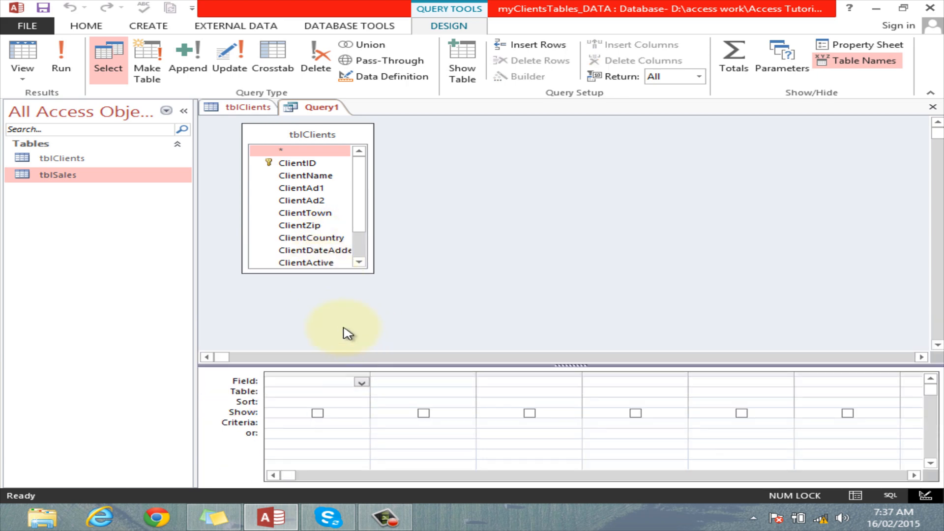
{"action": "left_click_drag", "start_coordinate": [325, 273], "coordinate": [312, 332]}
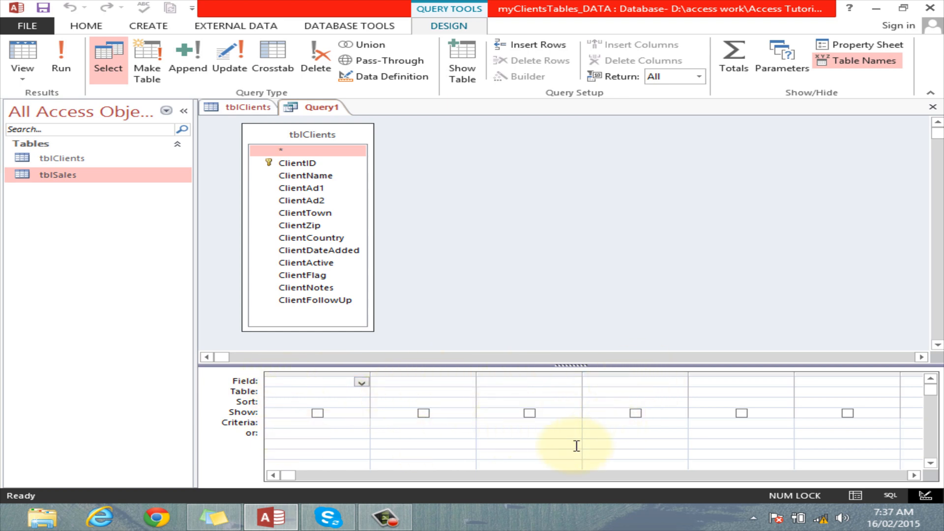
- Add ClientName, ClientAd1 and ClientCountry from tblClients as the first three columns of the query grid
{"action": "double_click", "coordinate": [309, 176]}
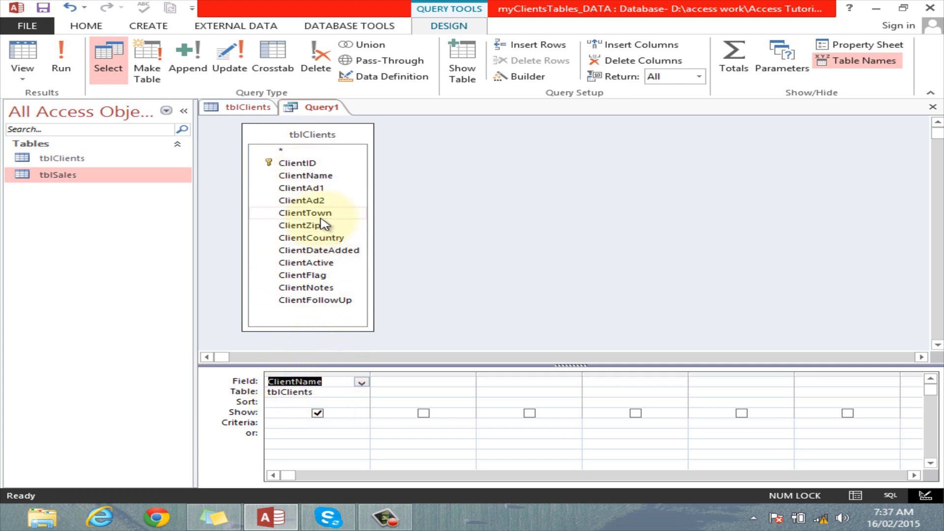
{"action": "left_click", "coordinate": [429, 386]}
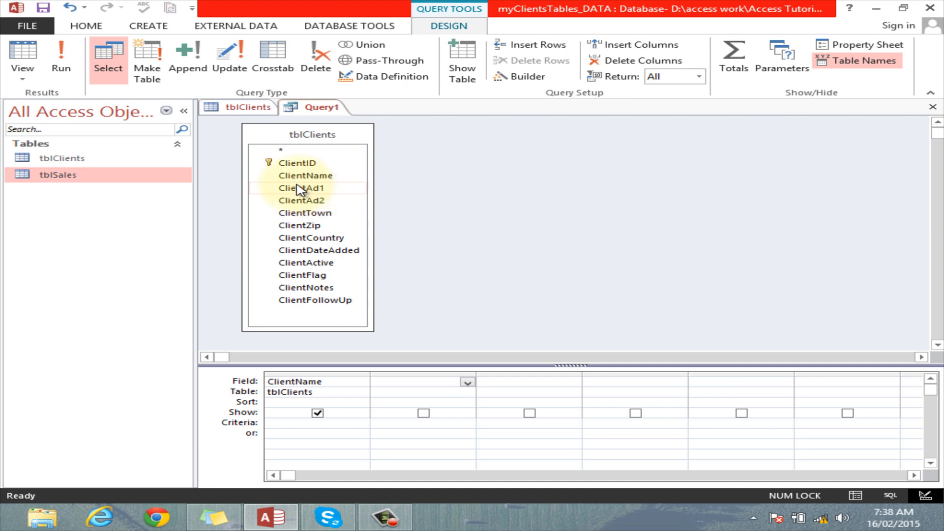
{"action": "left_click_drag", "start_coordinate": [294, 189], "coordinate": [412, 382]}
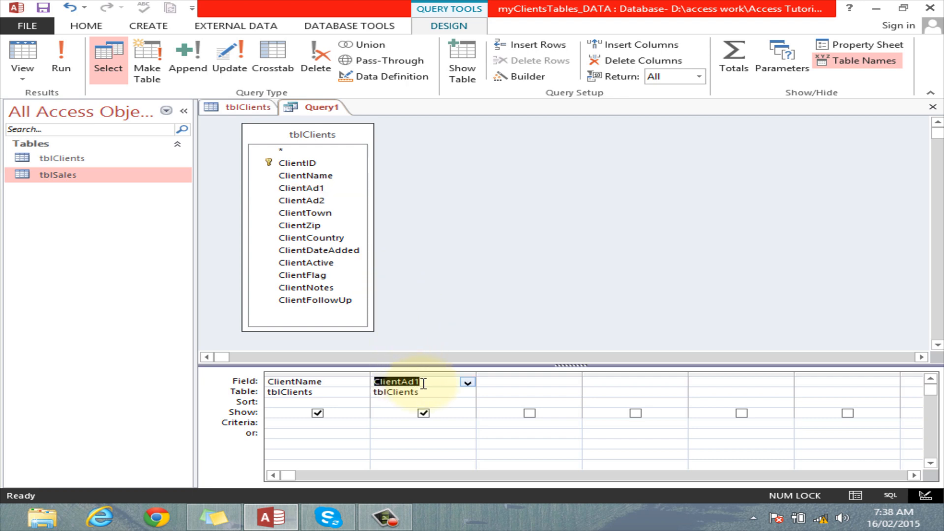
{"action": "left_click", "coordinate": [536, 382]}
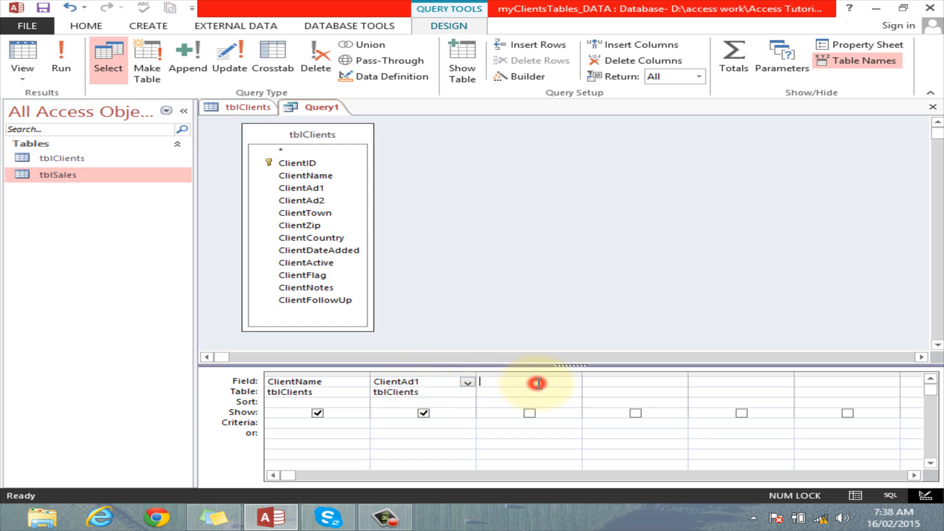
{"action": "left_click", "coordinate": [573, 383]}
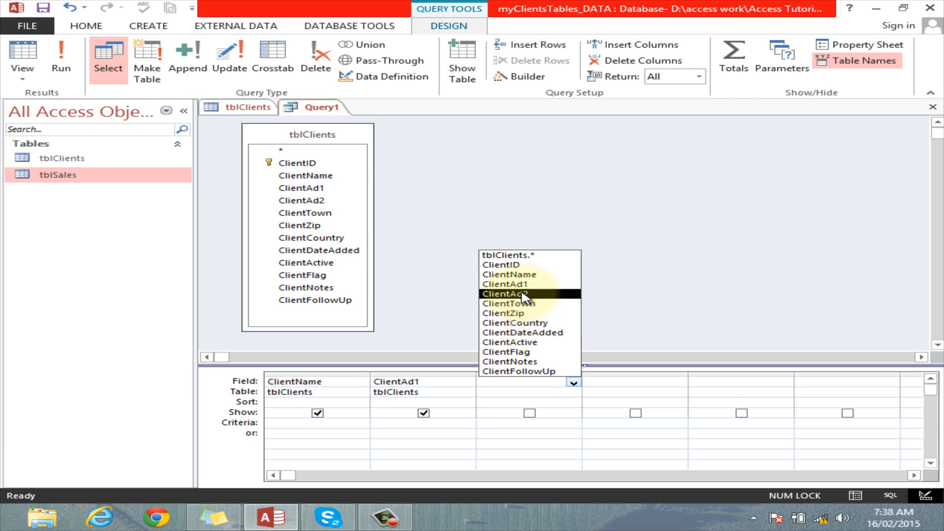
{"action": "left_click", "coordinate": [526, 325]}
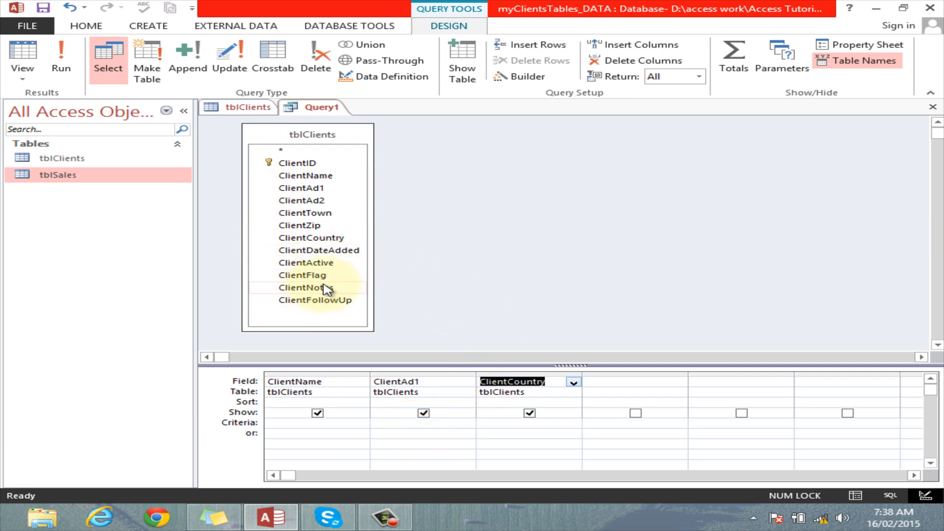
- Close the query design and save it under the default name Query1
{"action": "left_click", "coordinate": [931, 109]}
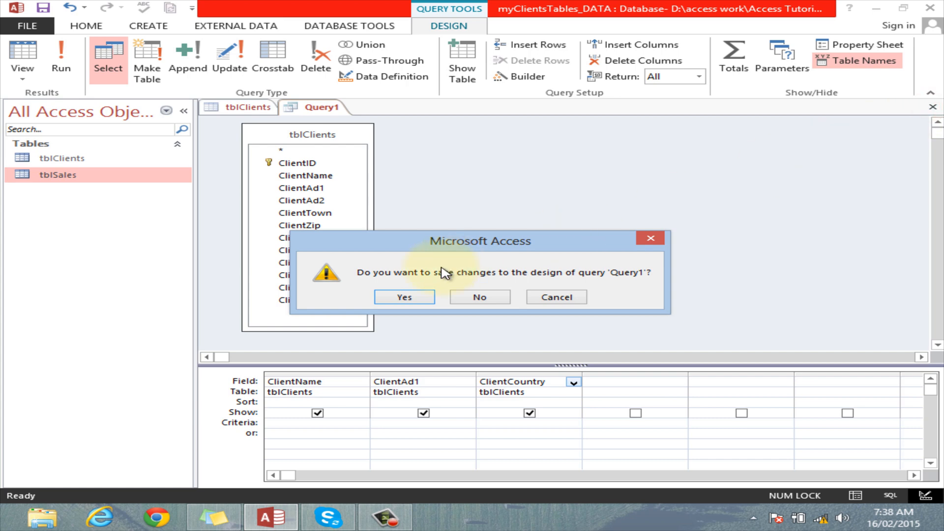
{"action": "left_click_drag", "start_coordinate": [434, 240], "coordinate": [498, 206]}
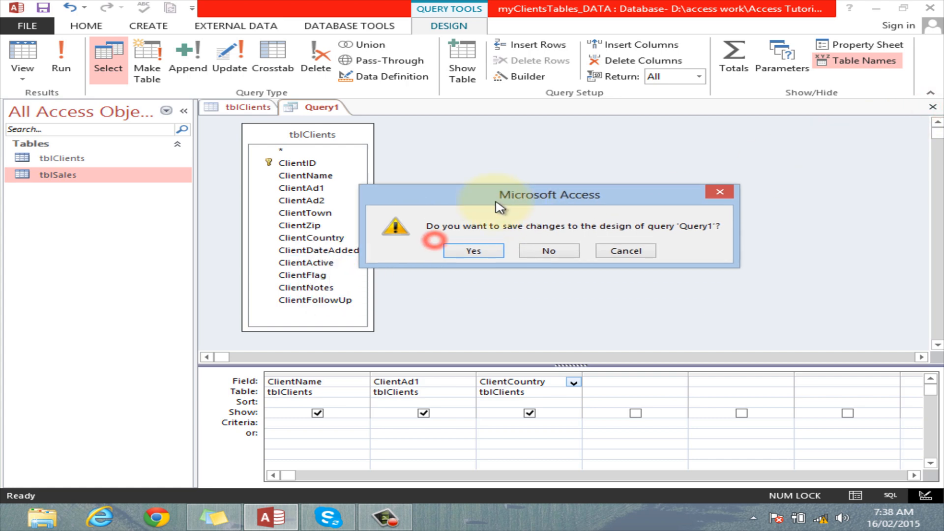
{"action": "left_click", "coordinate": [470, 253]}
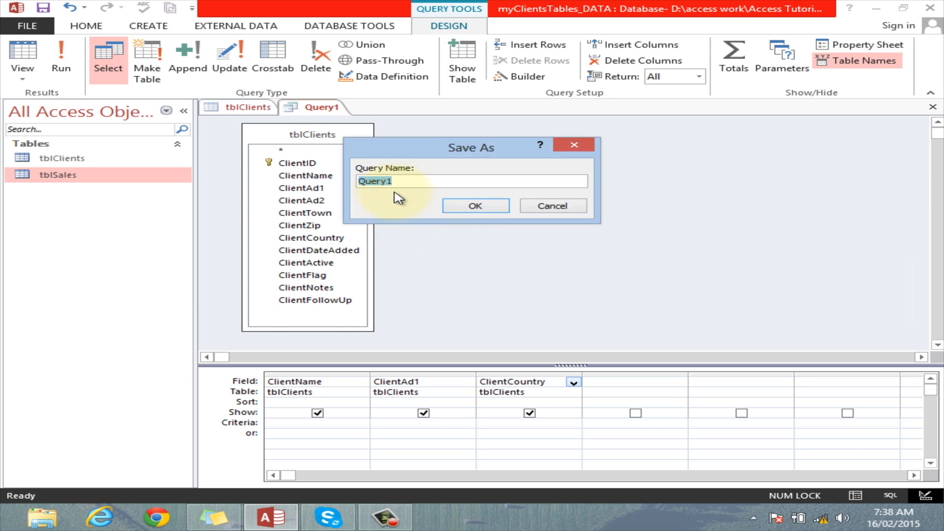
{"action": "left_click", "coordinate": [470, 214]}
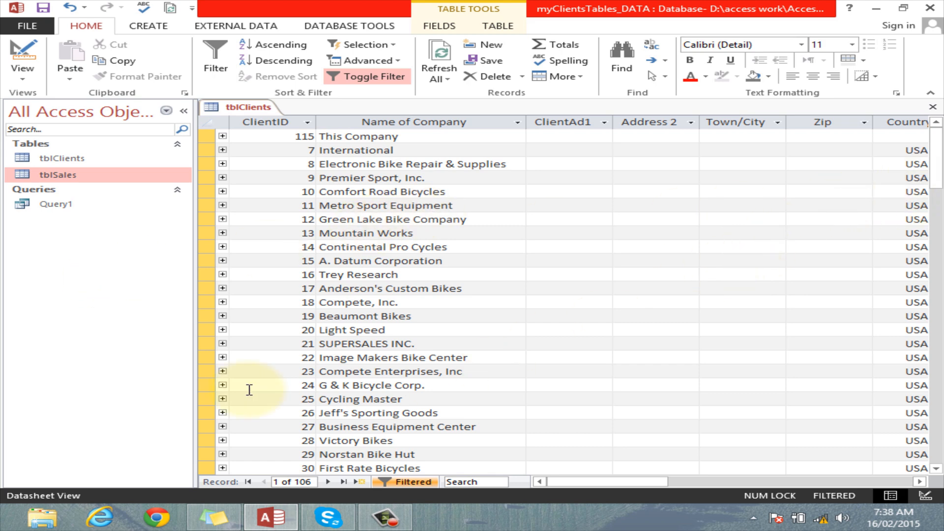
- Open Query1 in Datasheet View and widen its Country column slightly
{"action": "left_click", "coordinate": [55, 208]}
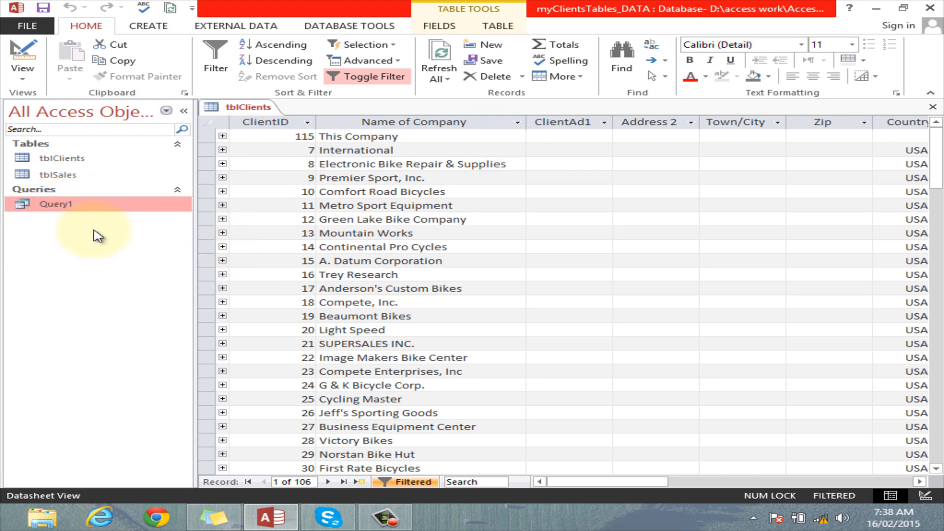
{"action": "double_click", "coordinate": [56, 204]}
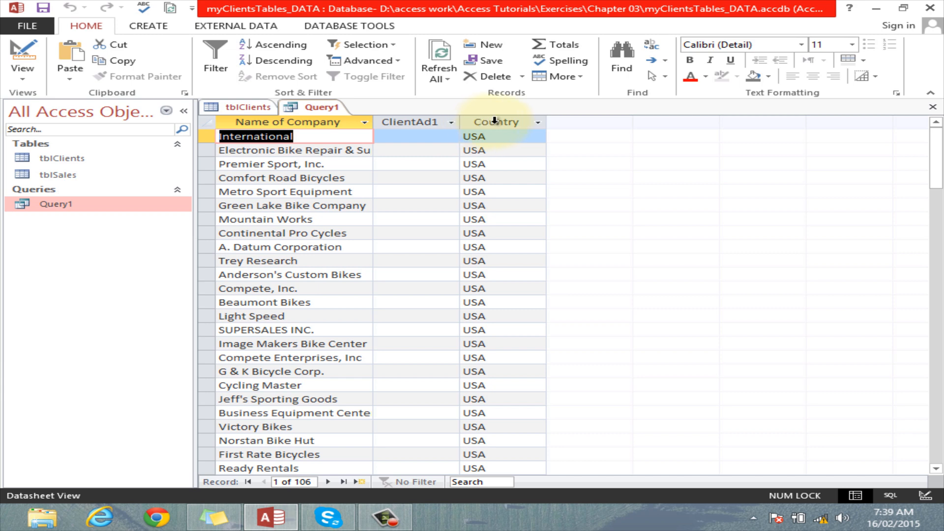
{"action": "left_click_drag", "start_coordinate": [546, 122], "coordinate": [580, 121]}
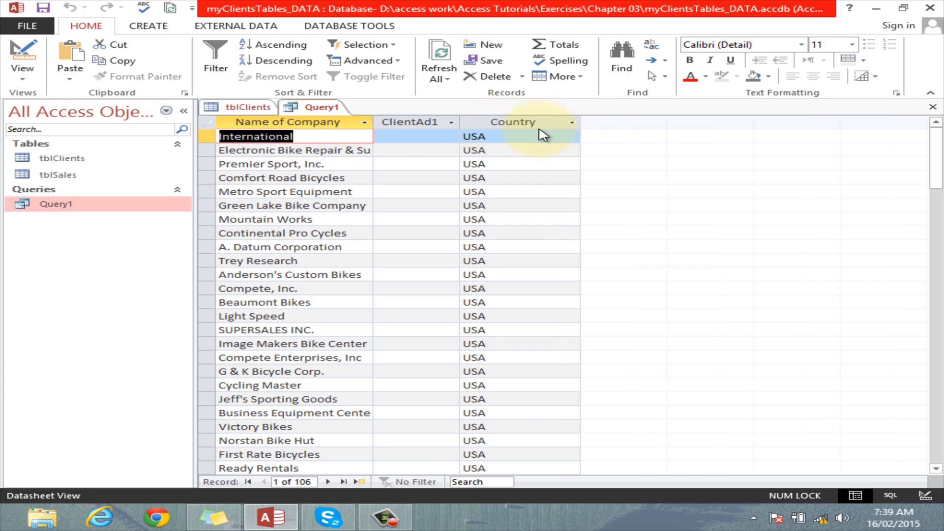
{"action": "scroll", "coordinate": [339, 345], "scroll_direction": "down", "scroll_amount": 7}
{"action": "scroll", "coordinate": [334, 346], "scroll_direction": "up", "scroll_amount": 7}
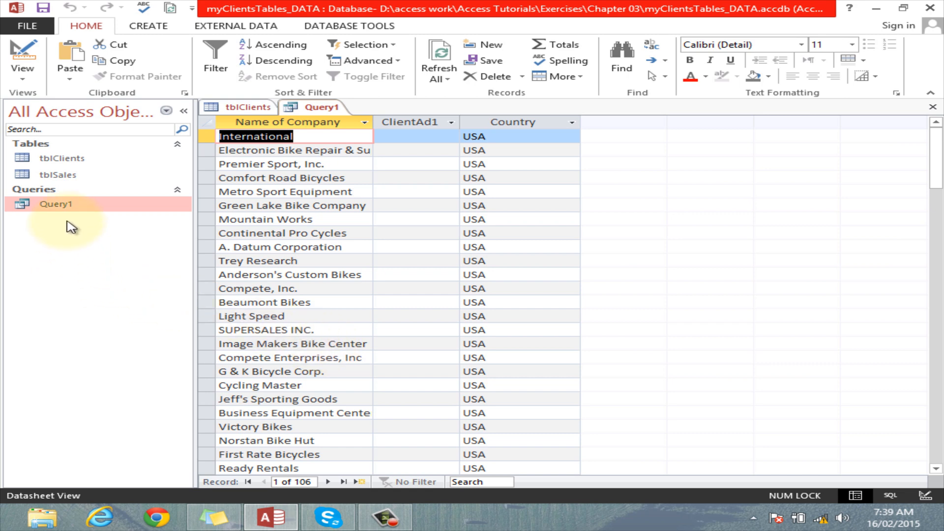
- Examine Query1 in Design View and SQL View, then return it to Datasheet View
{"action": "right_click", "coordinate": [55, 206]}
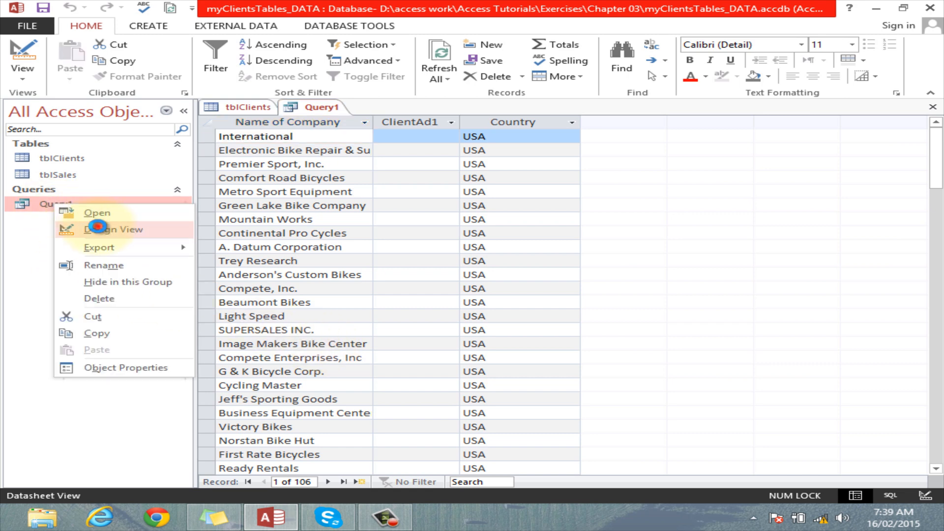
{"action": "left_click", "coordinate": [101, 229]}
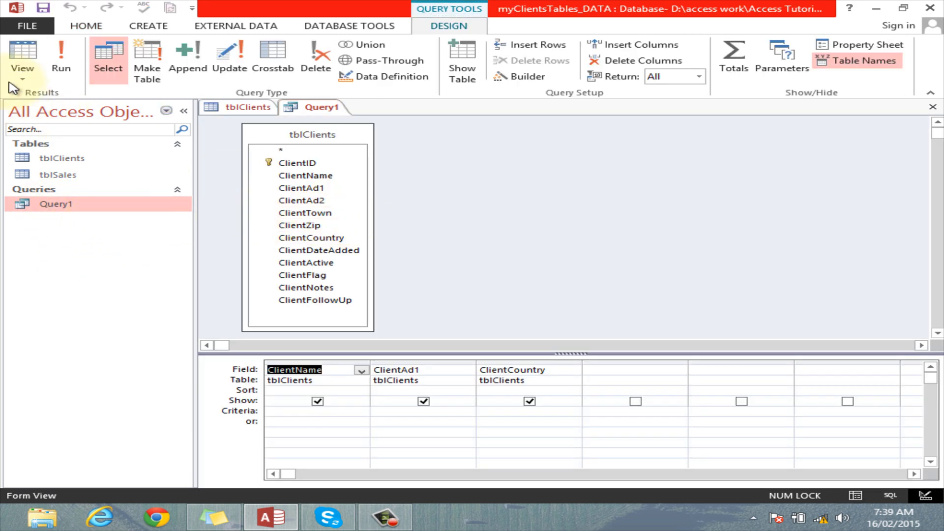
{"action": "left_click", "coordinate": [21, 73]}
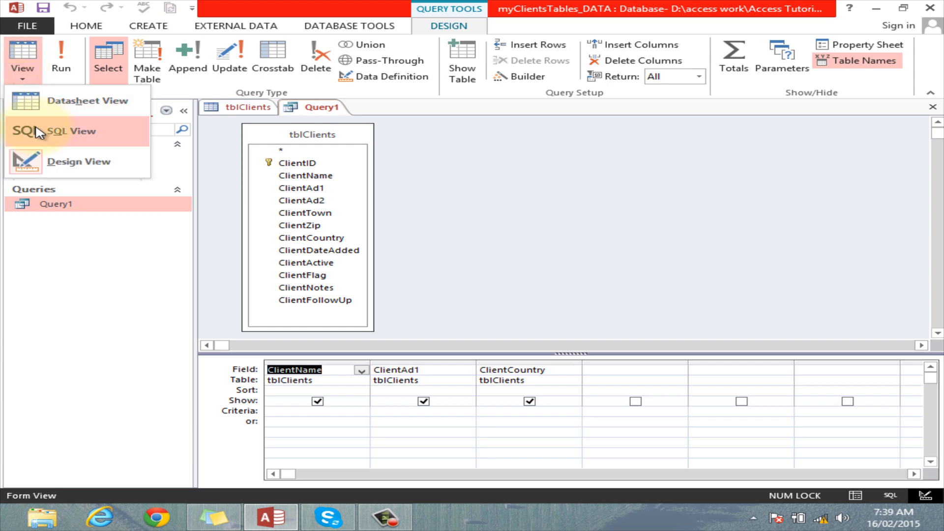
{"action": "left_click", "coordinate": [40, 131]}
{"action": "left_click", "coordinate": [22, 74]}
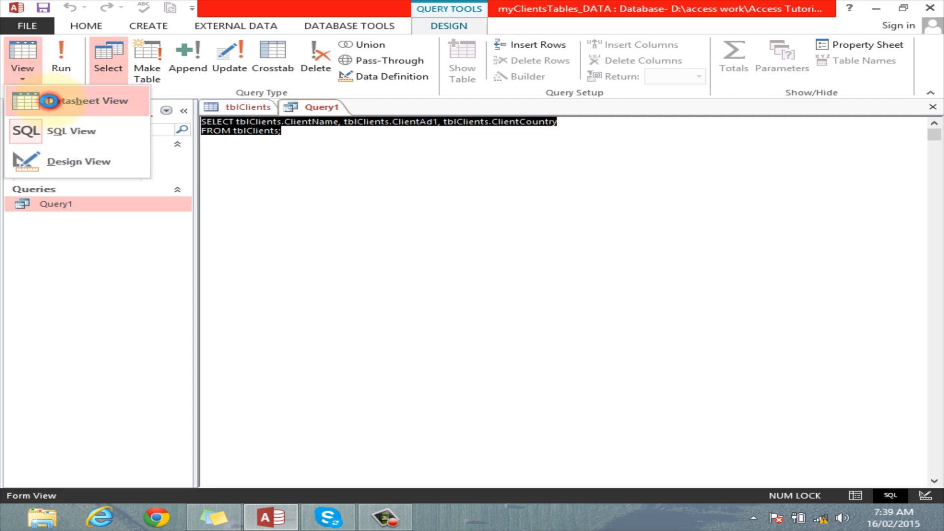
{"action": "left_click", "coordinate": [53, 103]}
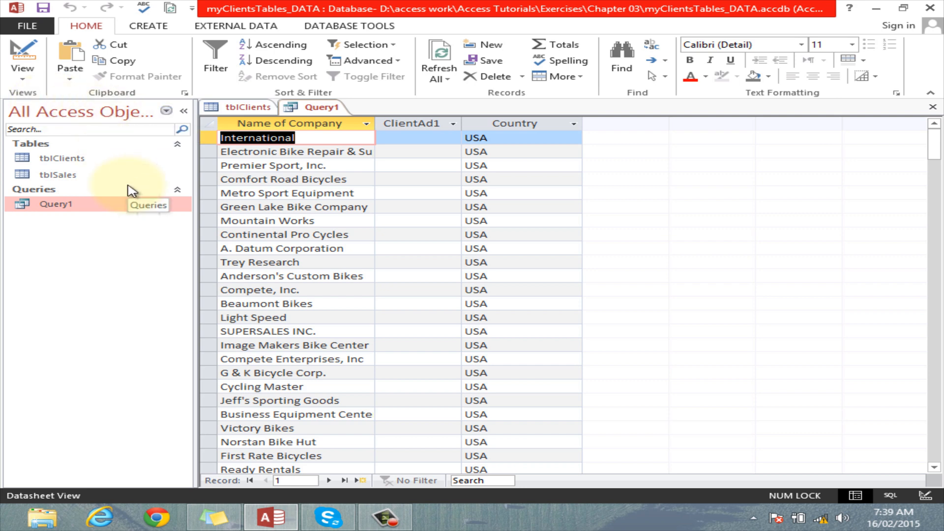